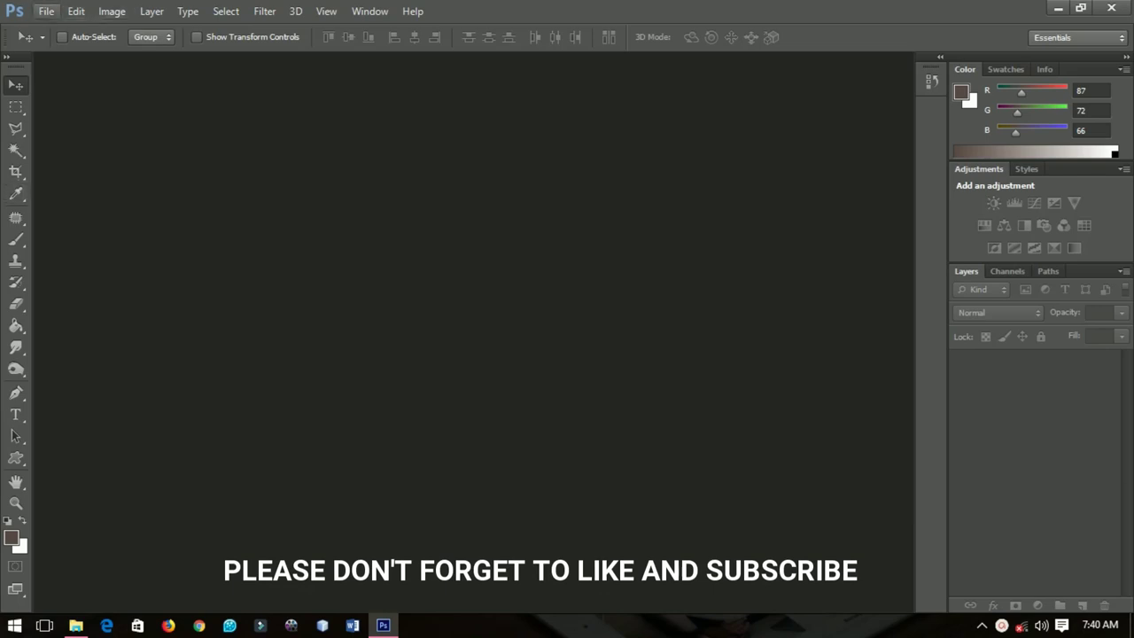
Go to the New command in the File menu to start a new document
left_click(46, 11)
key("XF86MonBrightnessDown")
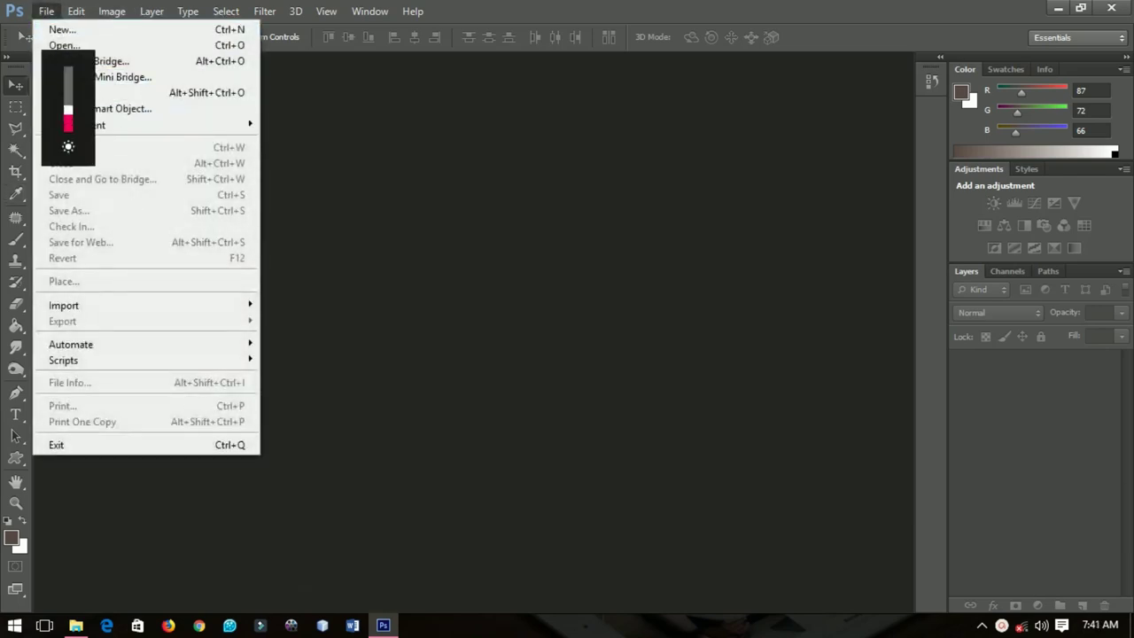
key("Escape")
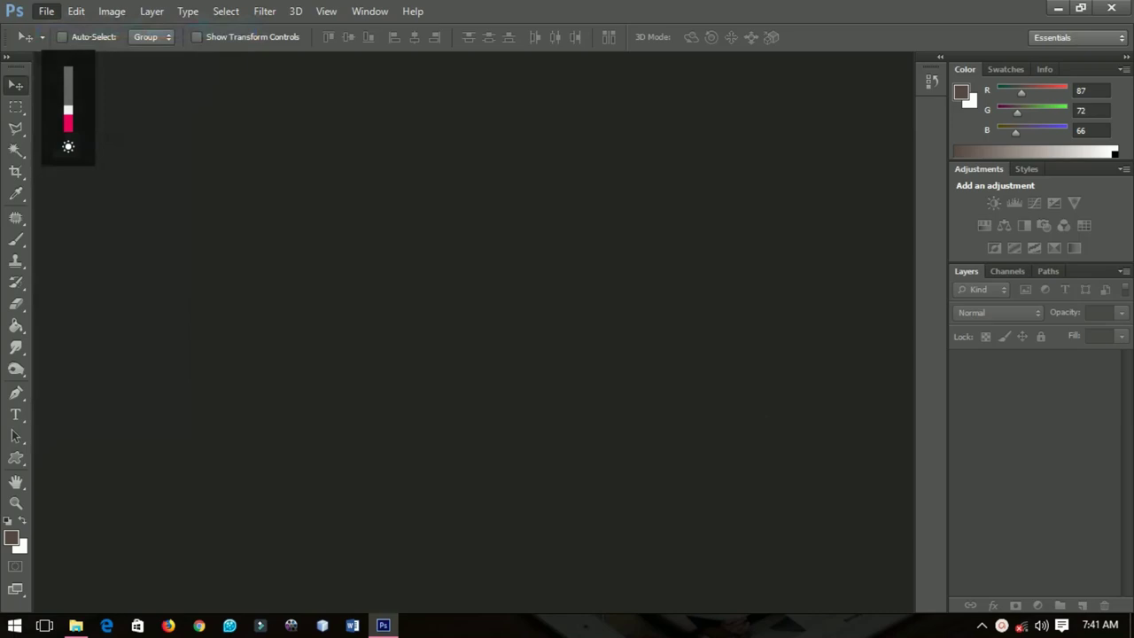
Create a 1920 × 1080 pixel, 300 ppi document with a white background
left_click(505, 208)
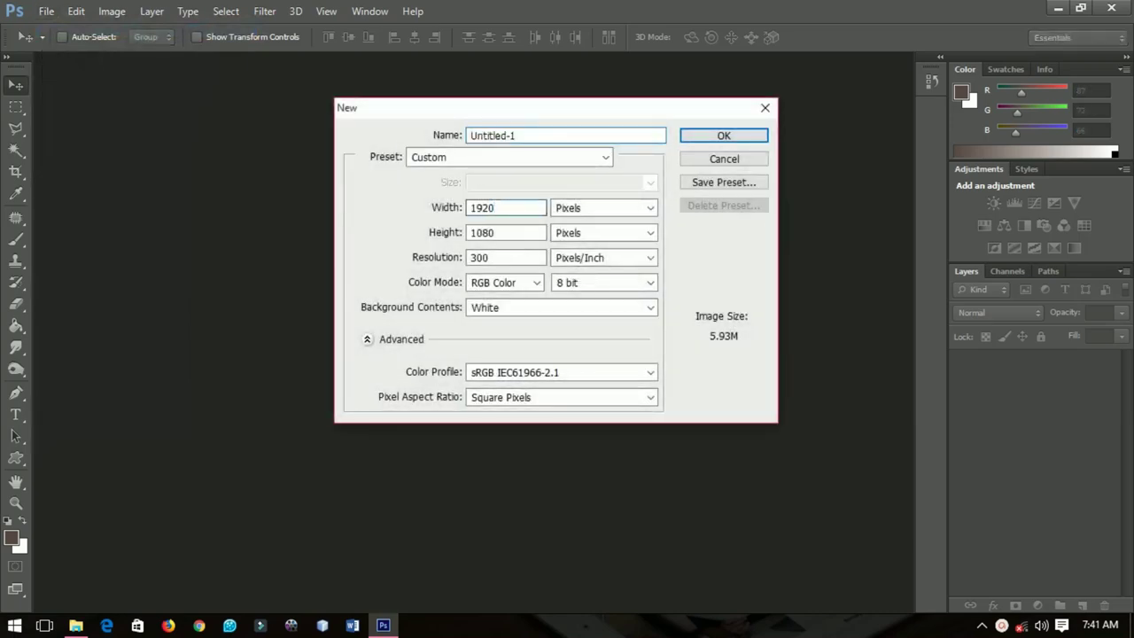
double_click(482, 207)
left_click(494, 232)
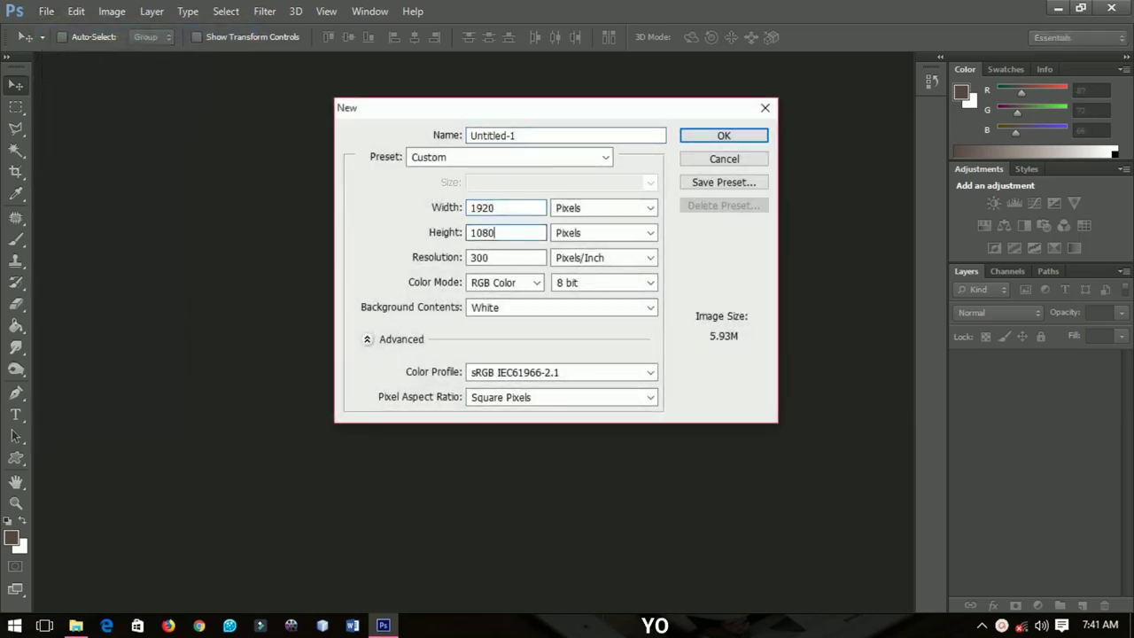
double_click(482, 232)
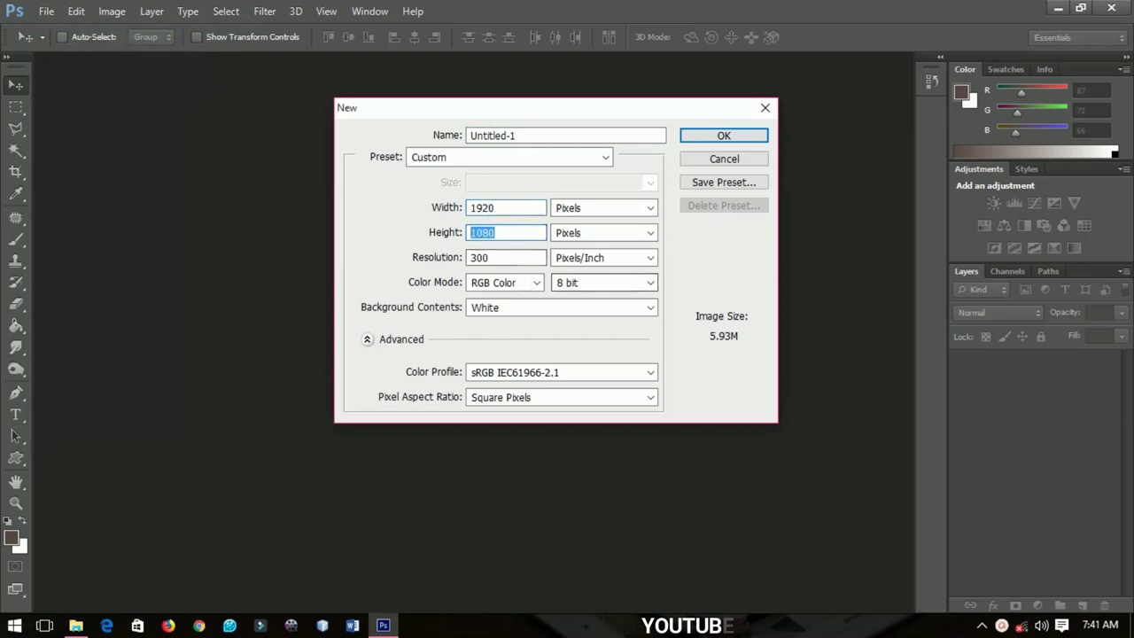
key("Return")
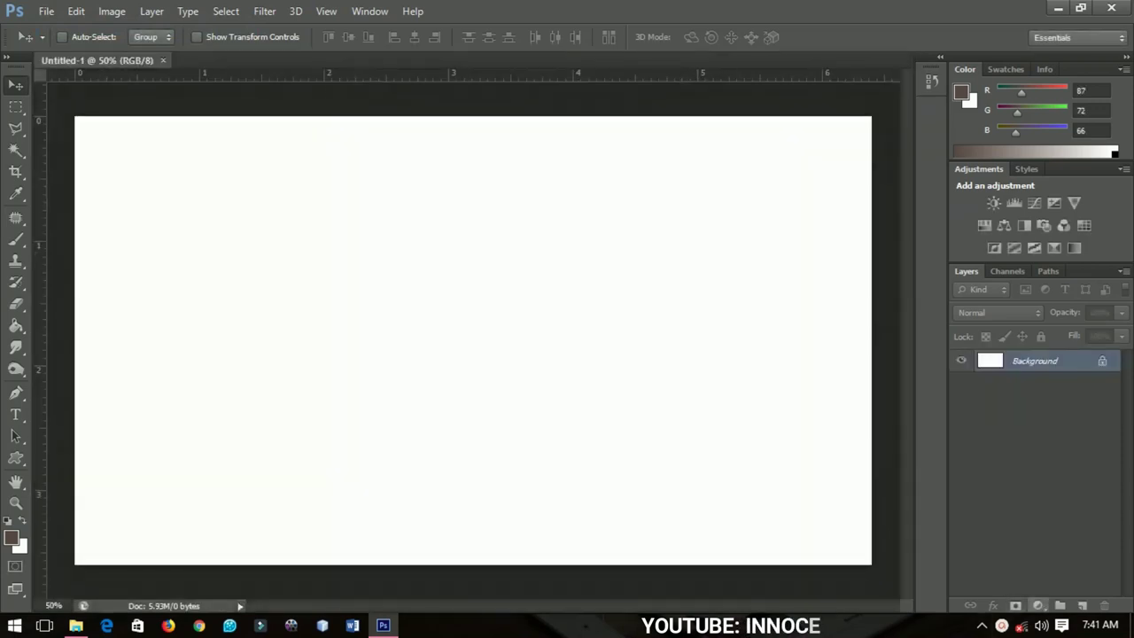
left_click(1038, 606)
Add a Solid Color fill layer in bright red (#ff2633) over the background
left_click(1051, 243)
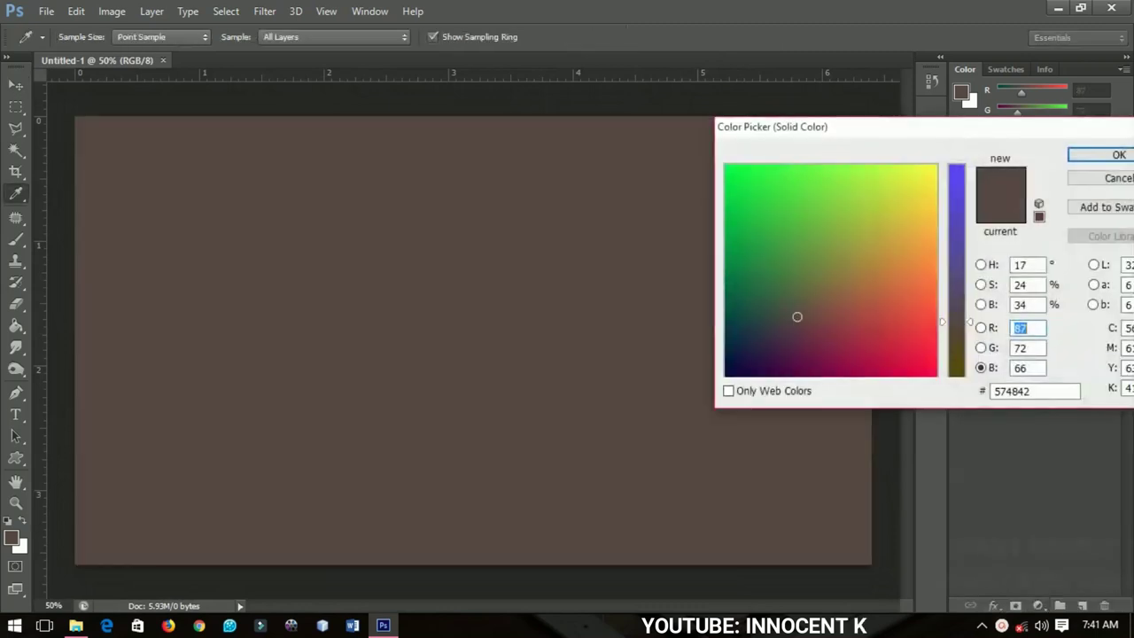
left_click(934, 343)
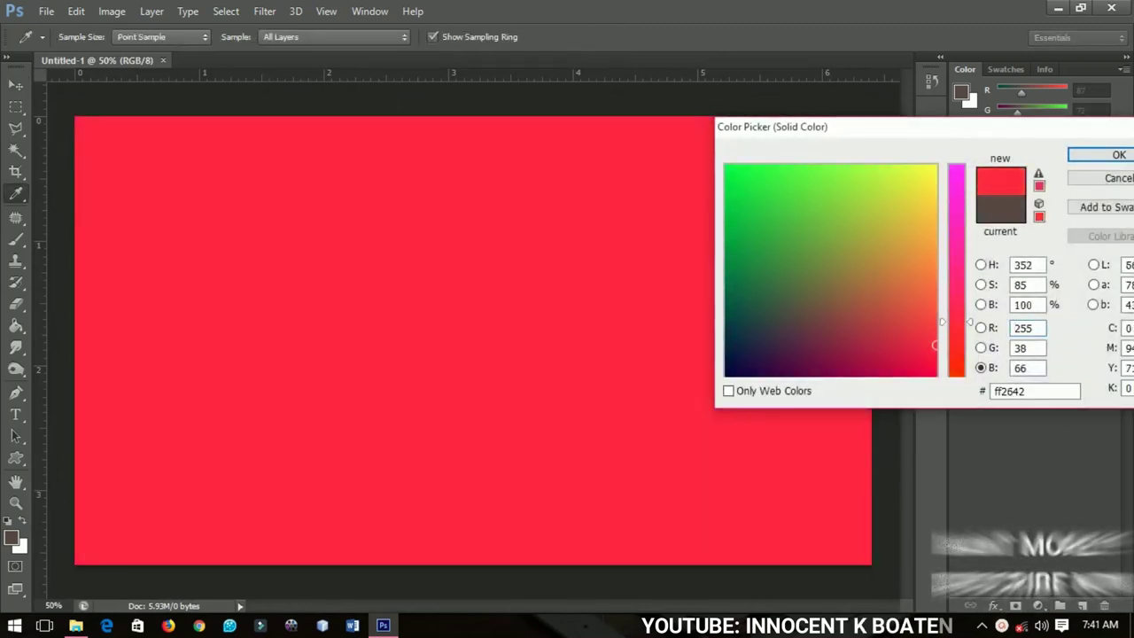
left_click_drag(955, 321, 956, 334)
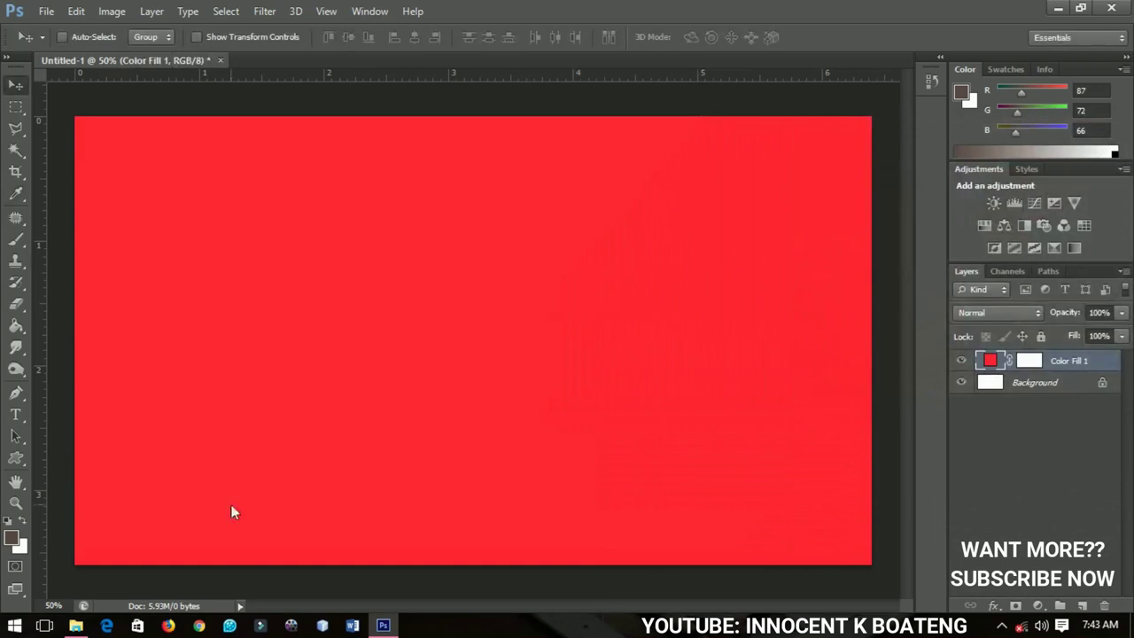
left_click(15, 414)
Type 'Happy Birthday' in white script text on the canvas
left_click(366, 319)
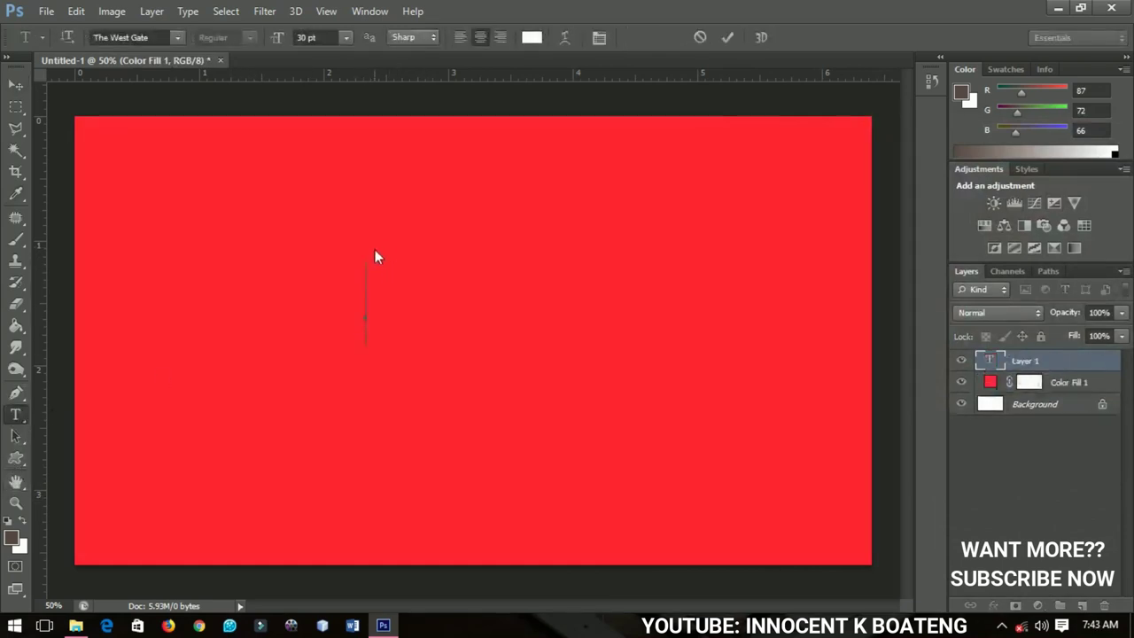
type("Happy")
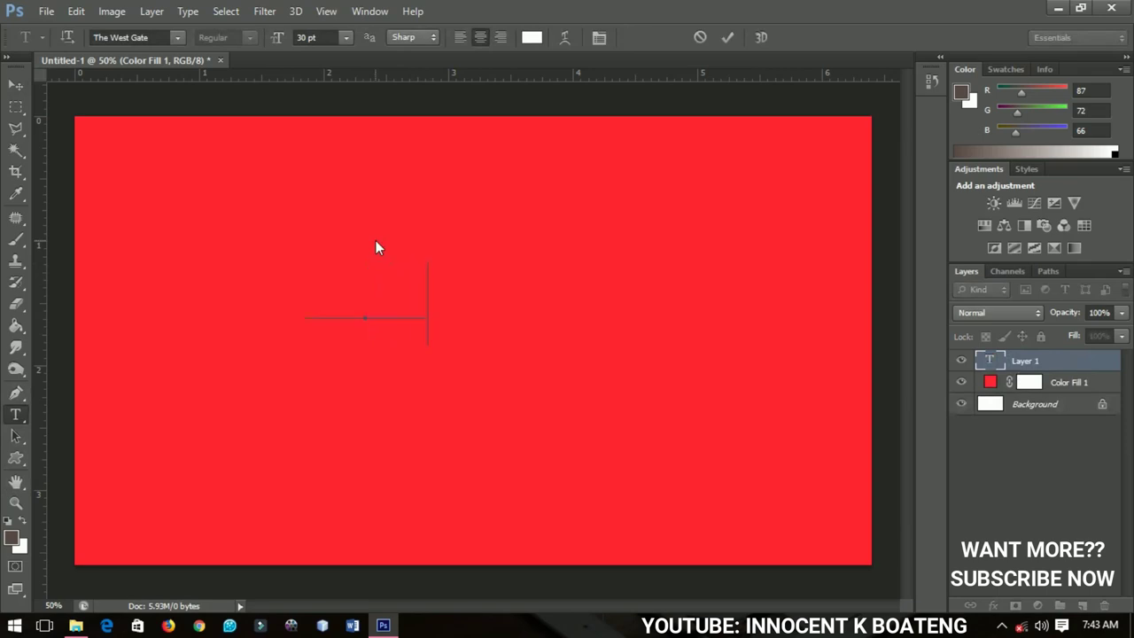
type("Birthday")
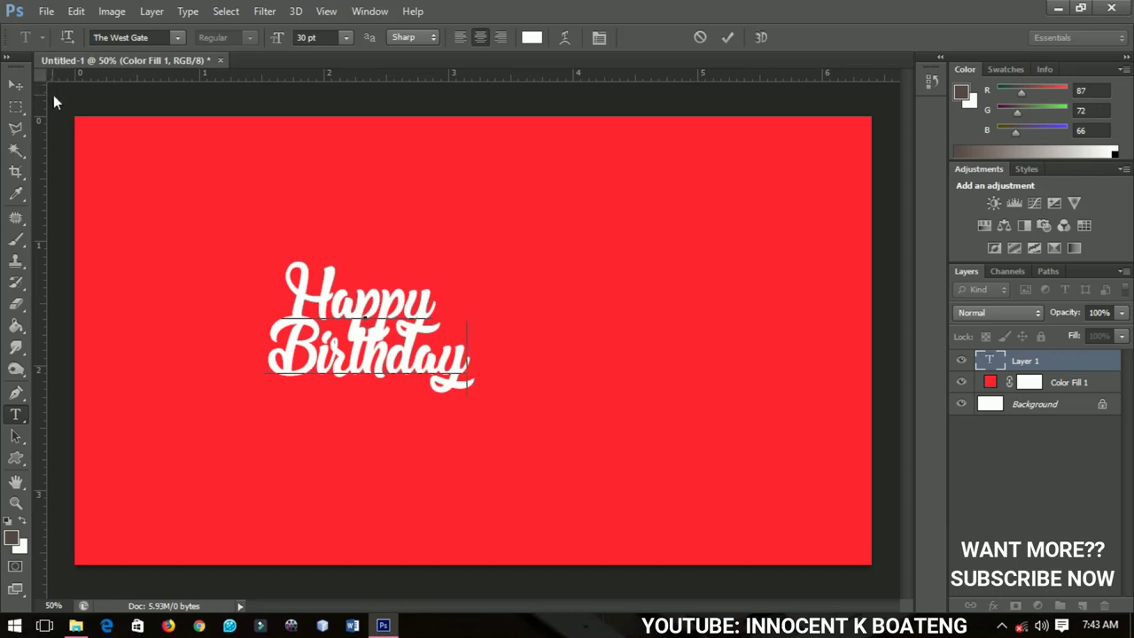
key("ctrl+Return")
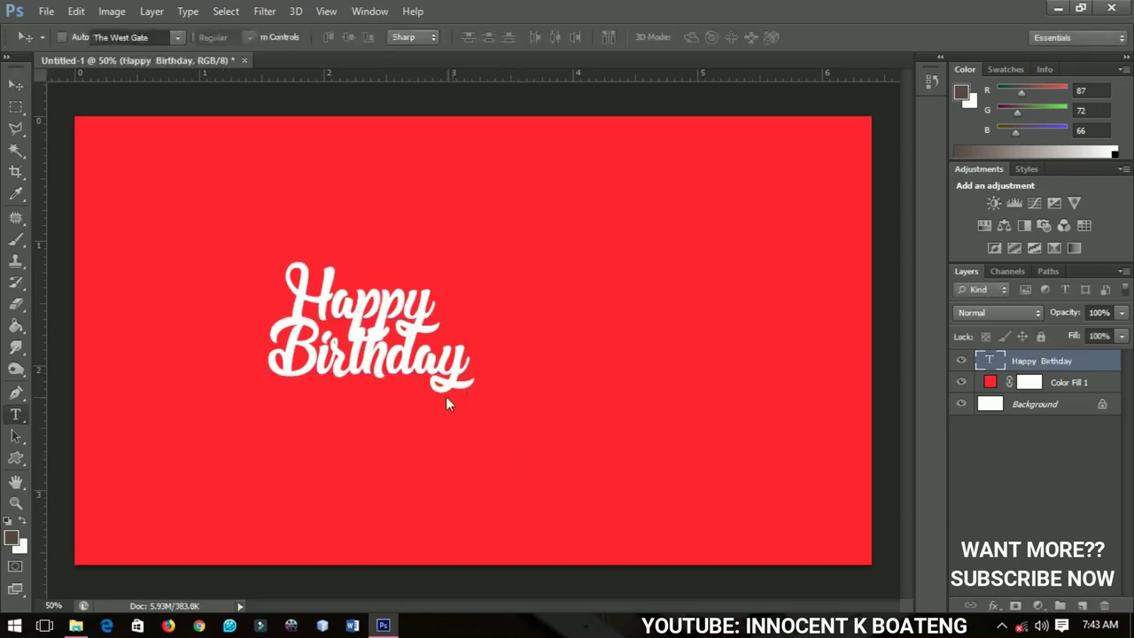
left_click(388, 352)
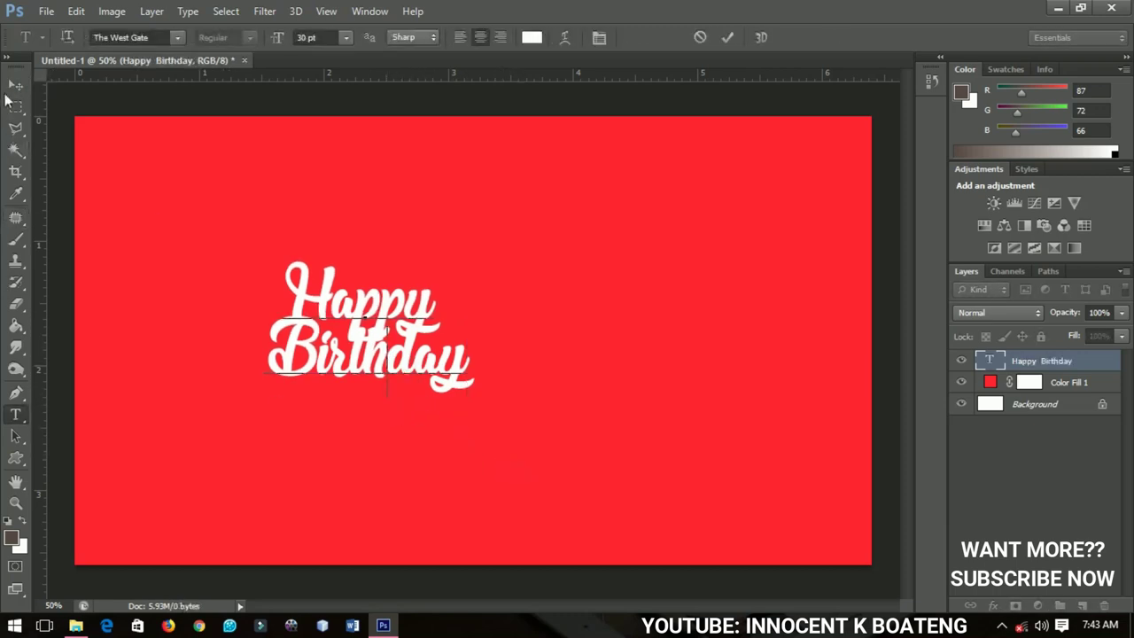
Centre the text horizontally and vertically on the canvas
left_click(14, 86)
key("ctrl+a")
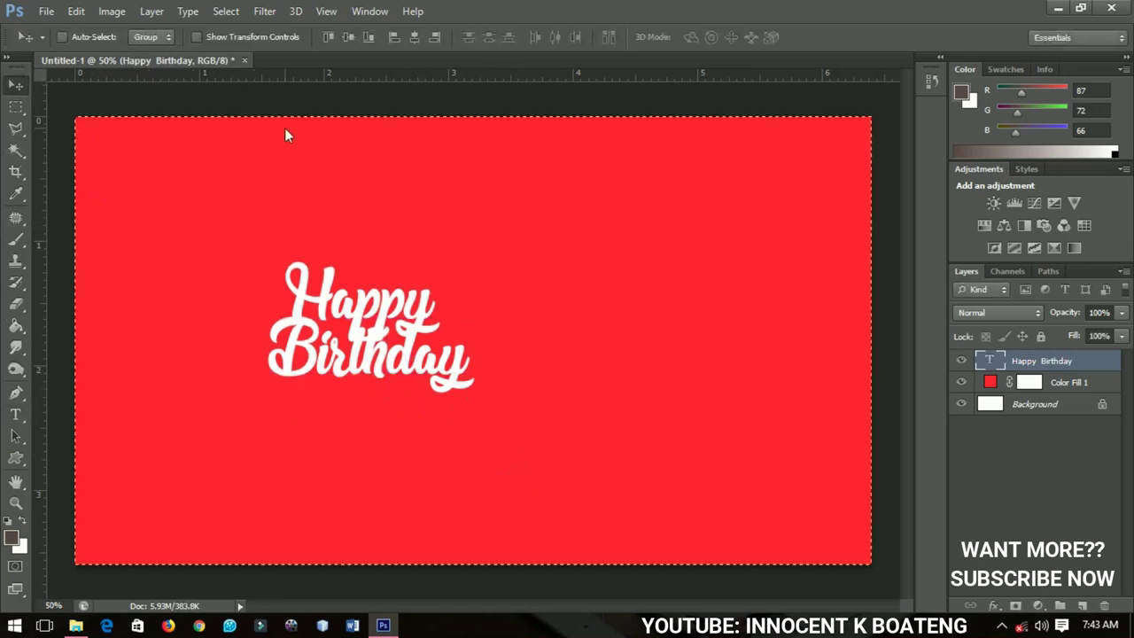
left_click(413, 36)
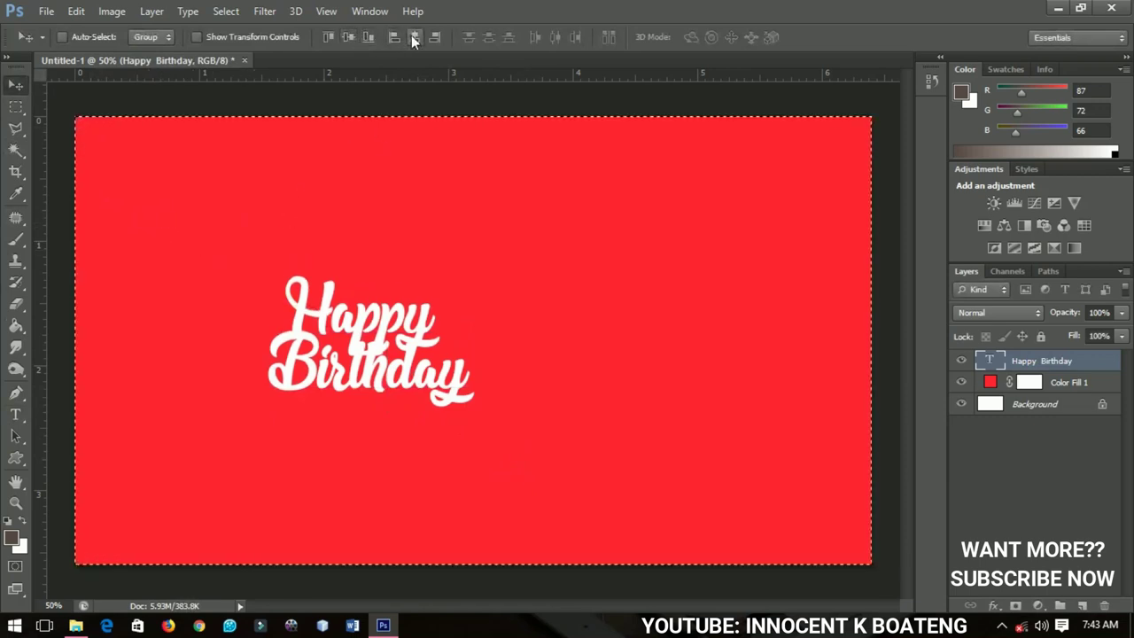
left_click(348, 36)
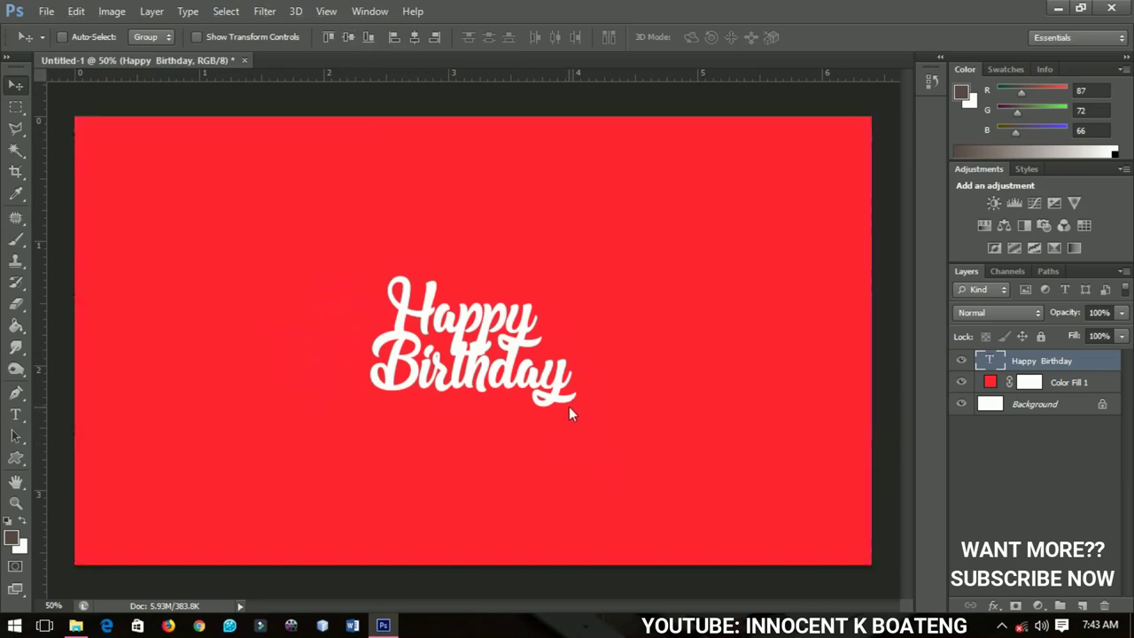
key("ctrl+d")
Enlarge the text to roughly 217% with Free Transform
key("ctrl+t")
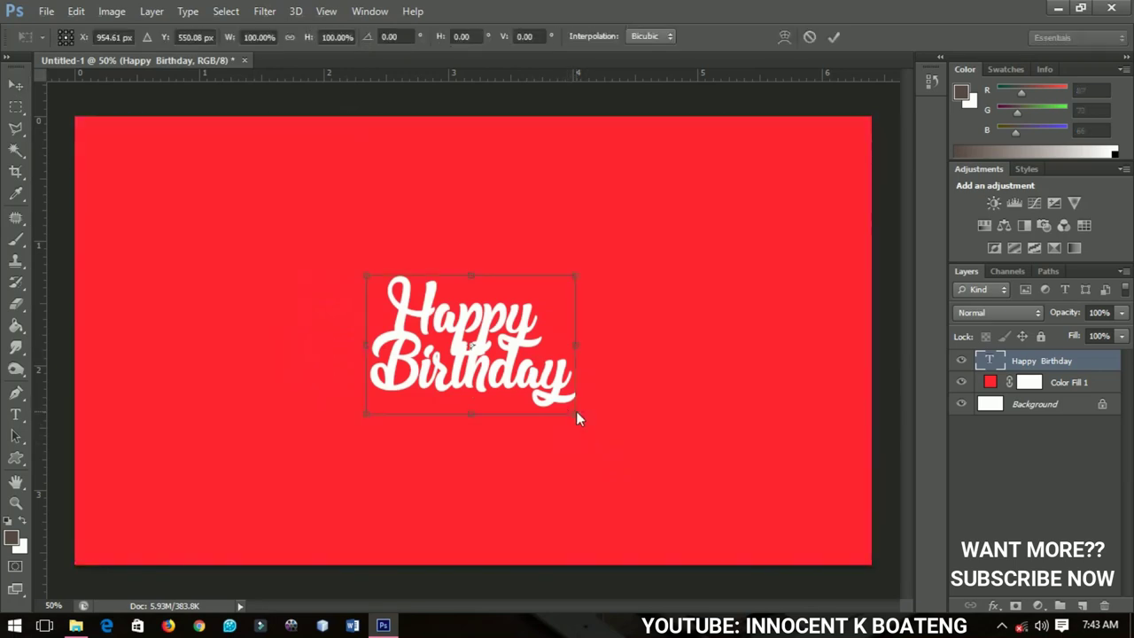
left_click_drag(576, 413, 702, 500)
key("Return")
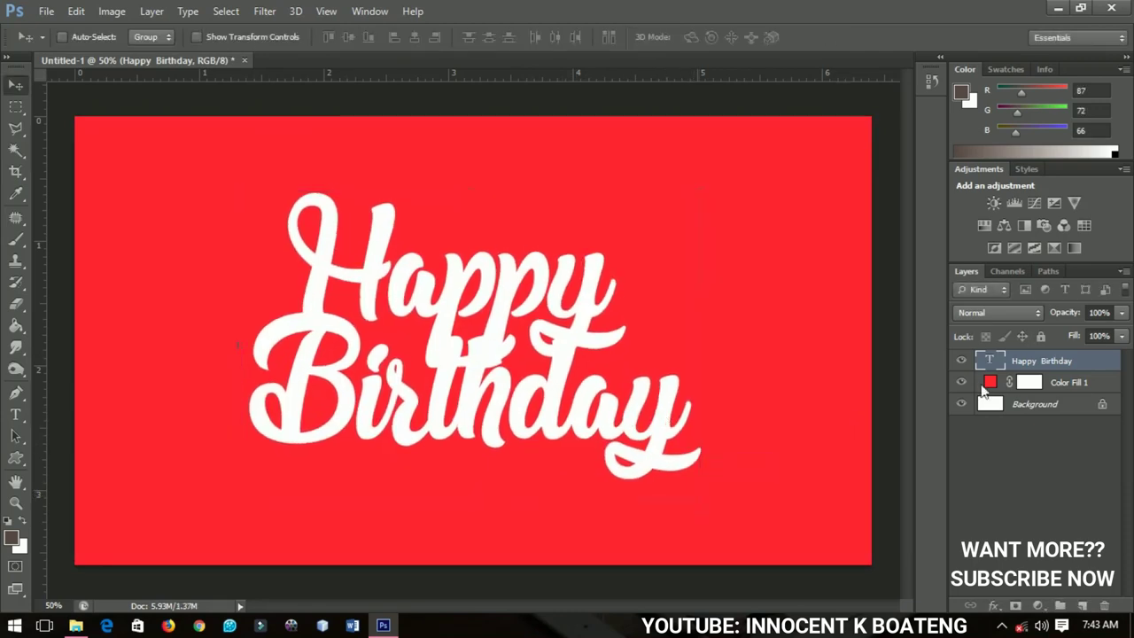
Apply New 3D Extrusion from Selected Layer to the text and accept the 3D workspace
right_click(1032, 363)
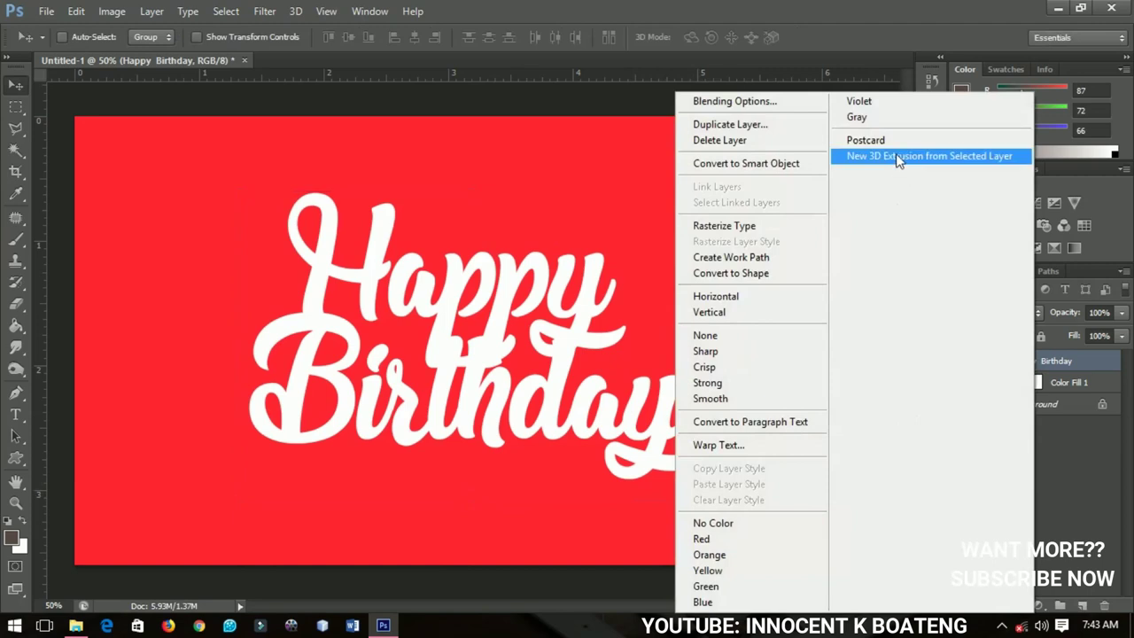
left_click(957, 160)
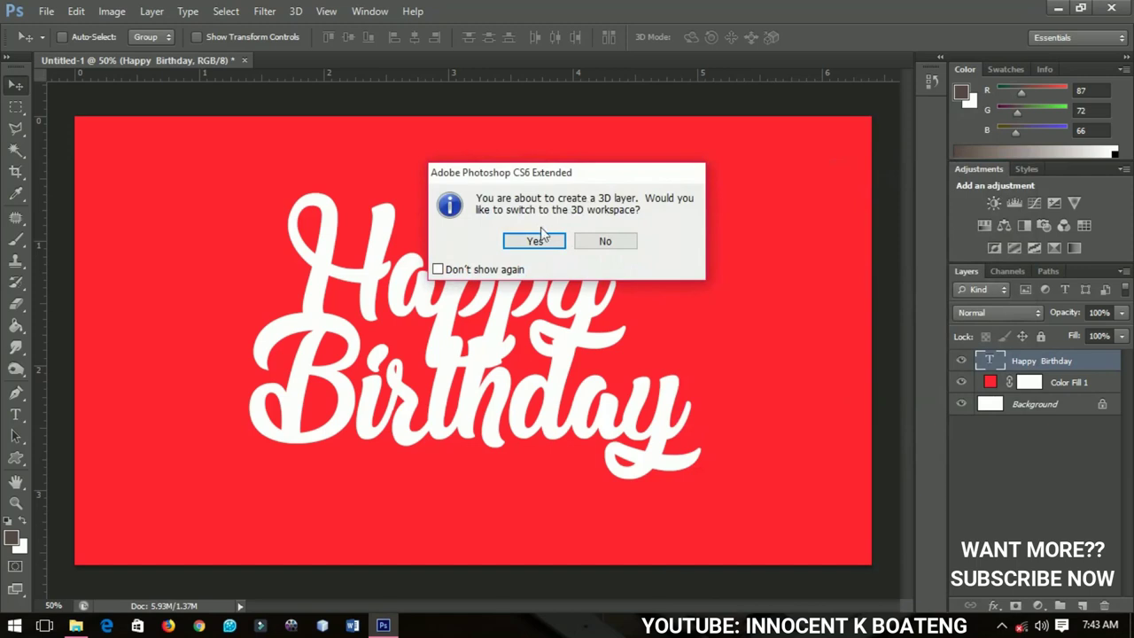
left_click(523, 242)
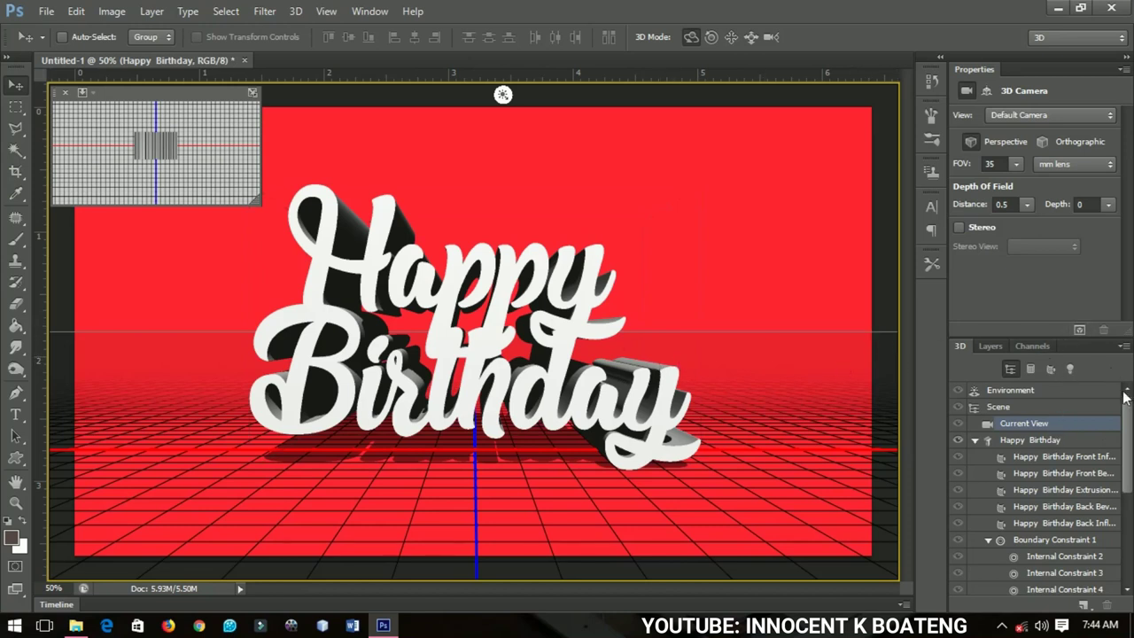
Set the Front Inflation material's diffuse colour to pale pinkish-white #fdf3ff
left_click(1010, 390)
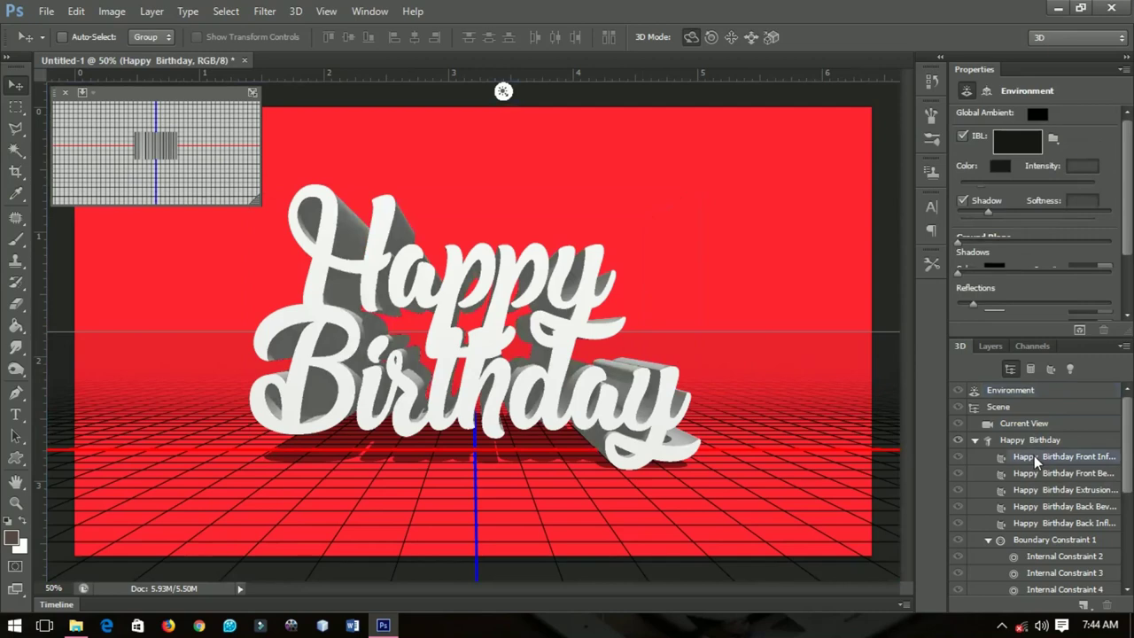
left_click(1033, 455)
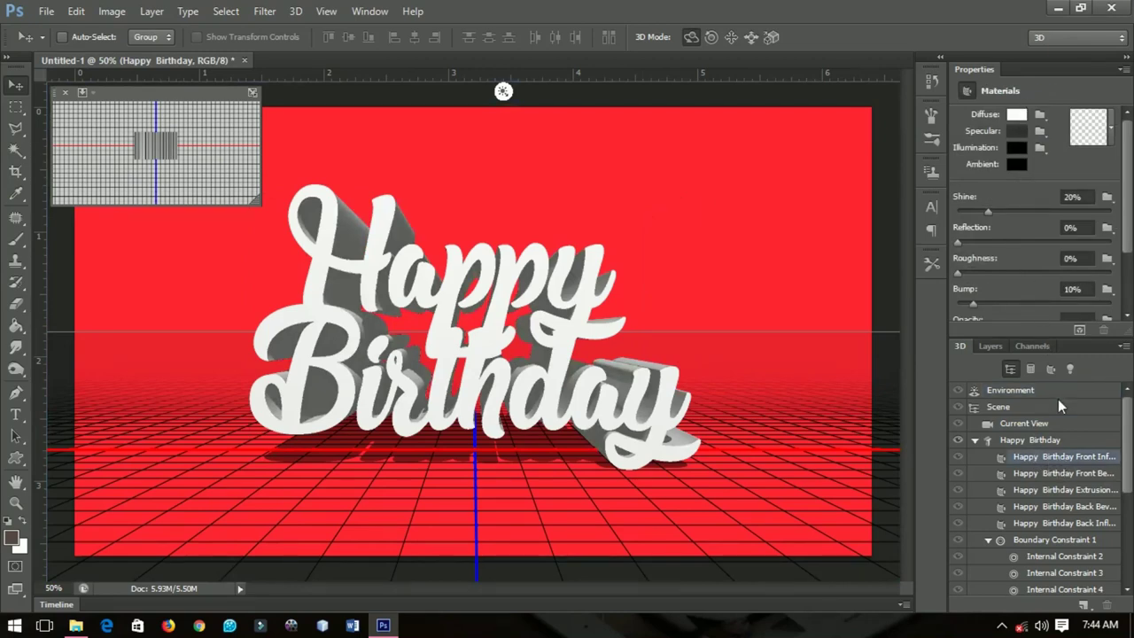
left_click(1016, 114)
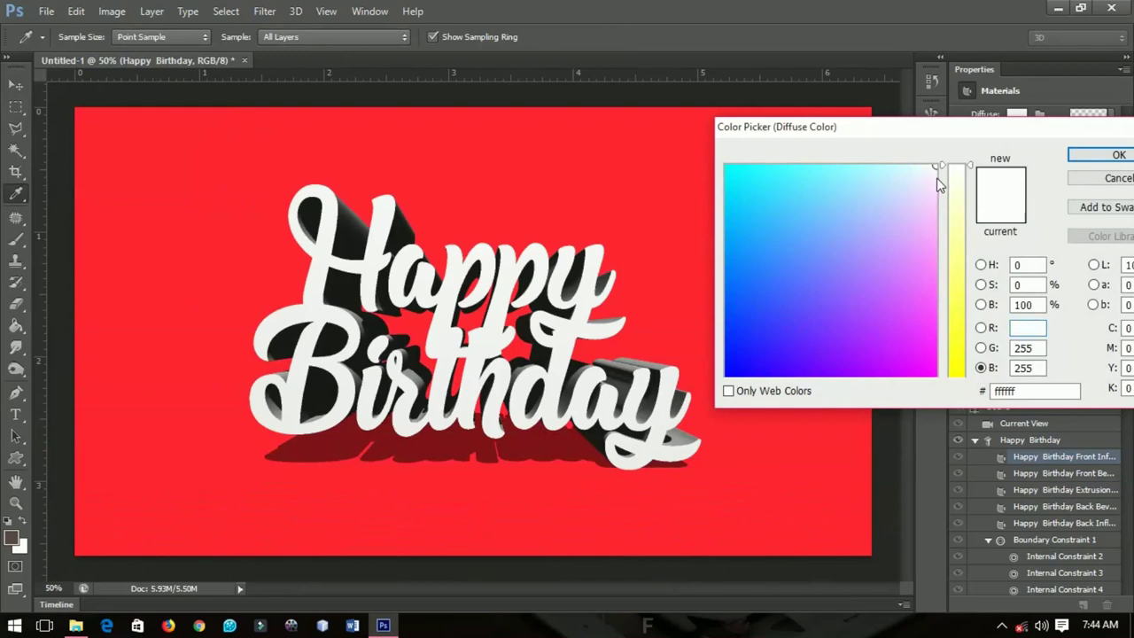
left_click(936, 179)
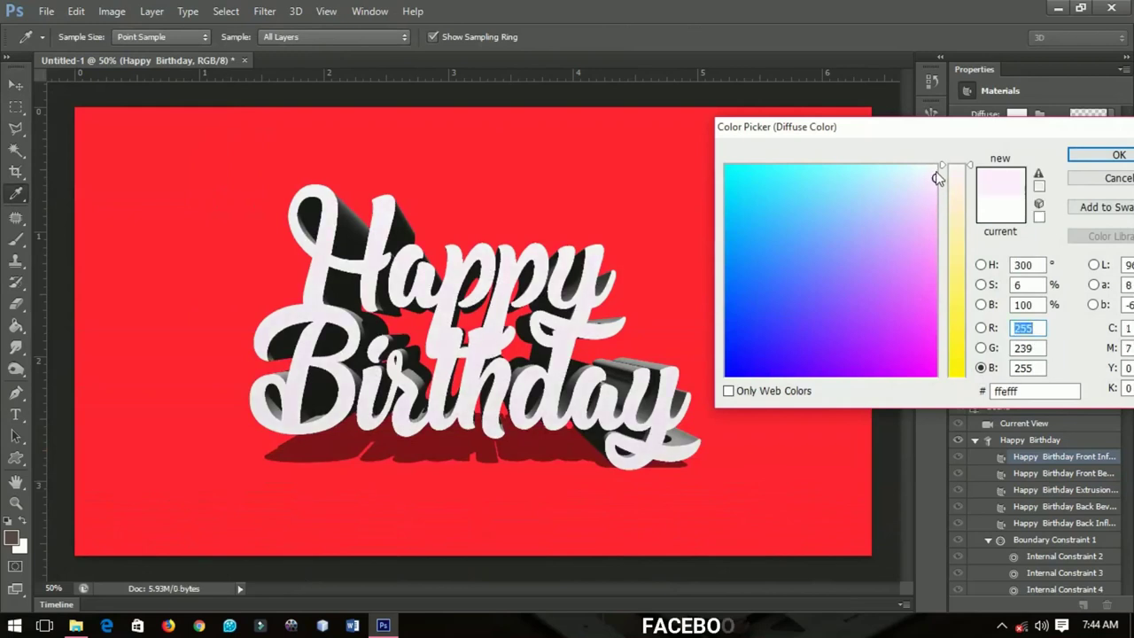
left_click(933, 174)
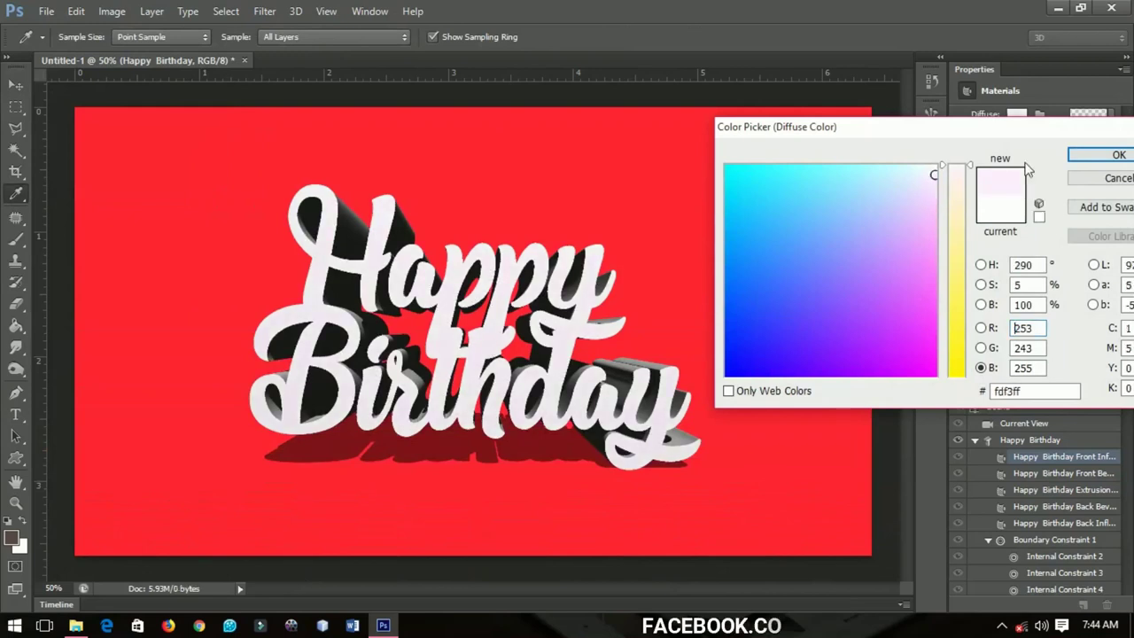
left_click(1076, 157)
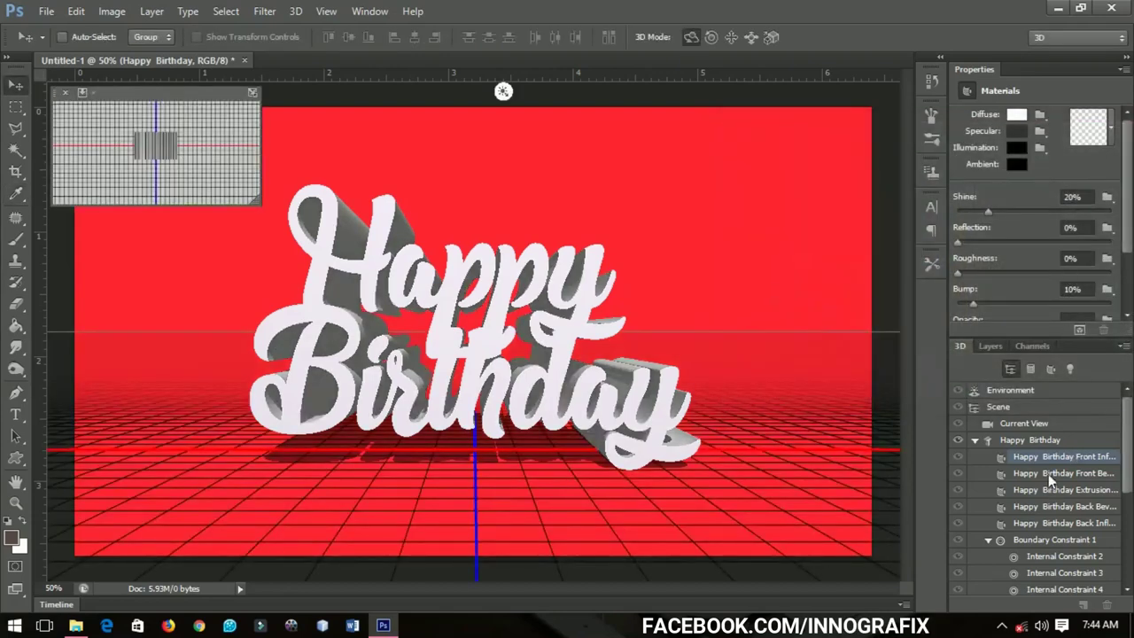
left_click(1050, 472)
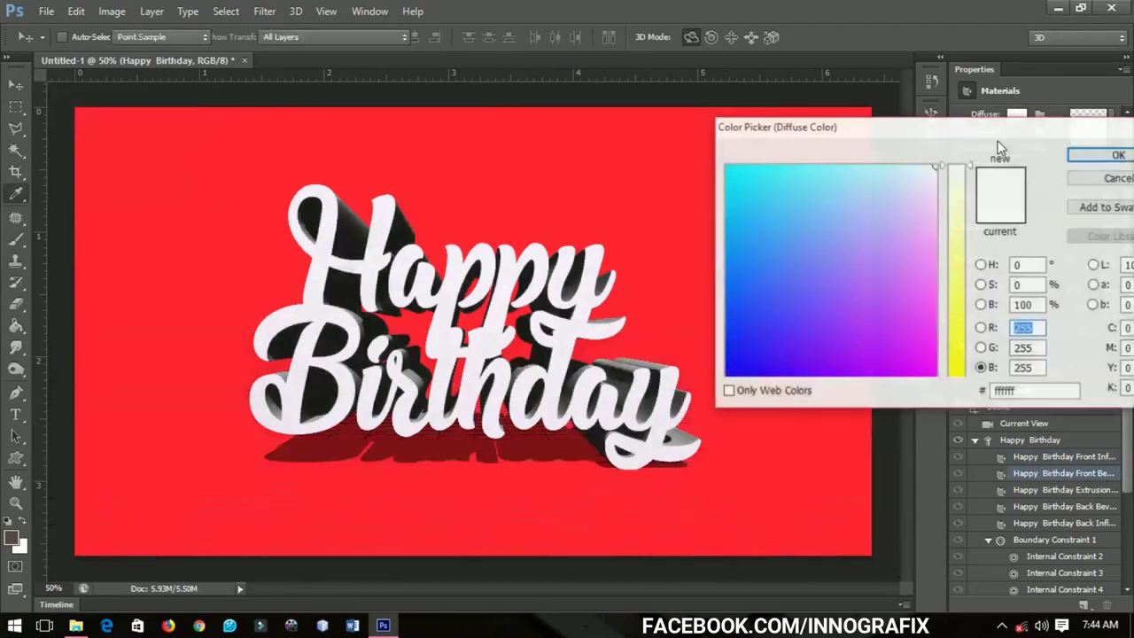
Sample the background red (#ff2633) as the diffuse colour for Front Bevel and Extrusion
left_click(1016, 114)
left_click(675, 188)
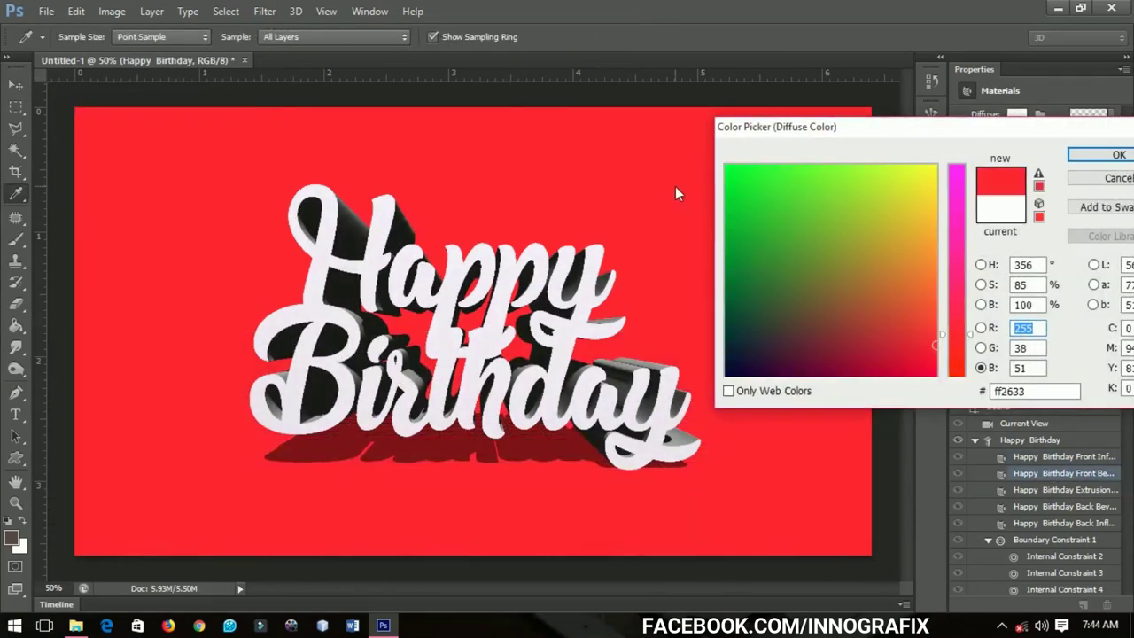
left_click(1099, 159)
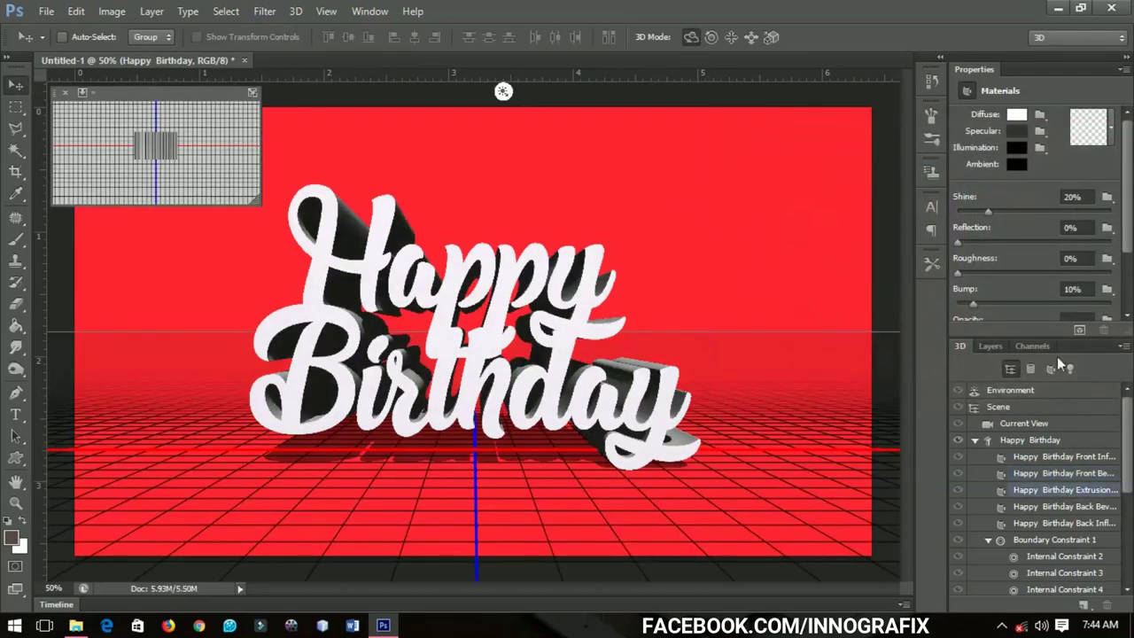
left_click(1019, 120)
left_click(625, 209)
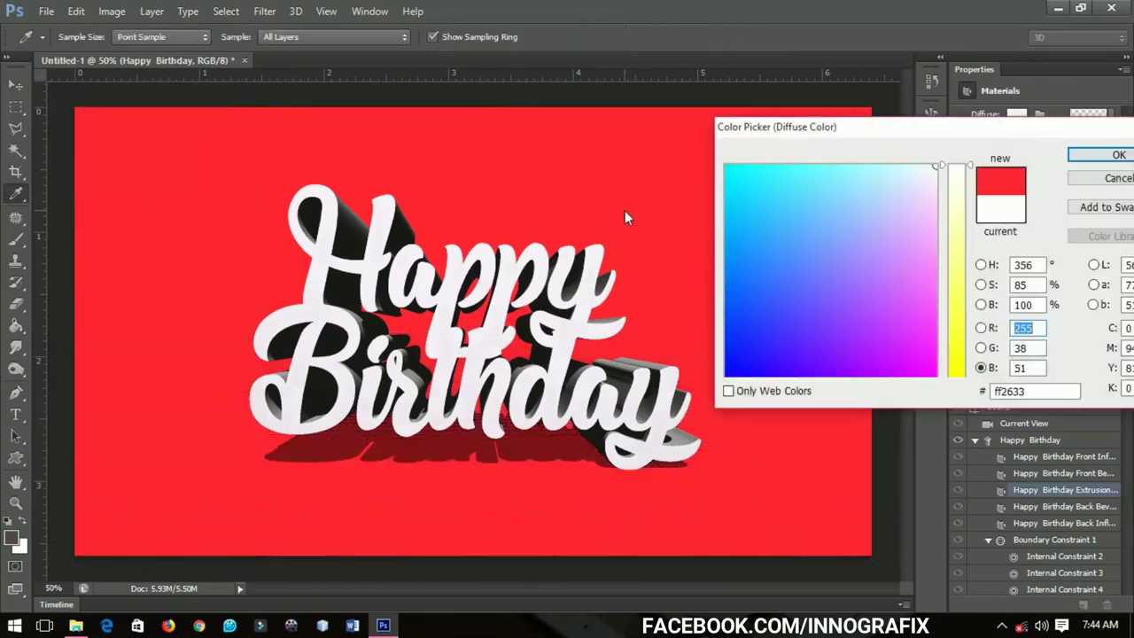
left_click(1100, 156)
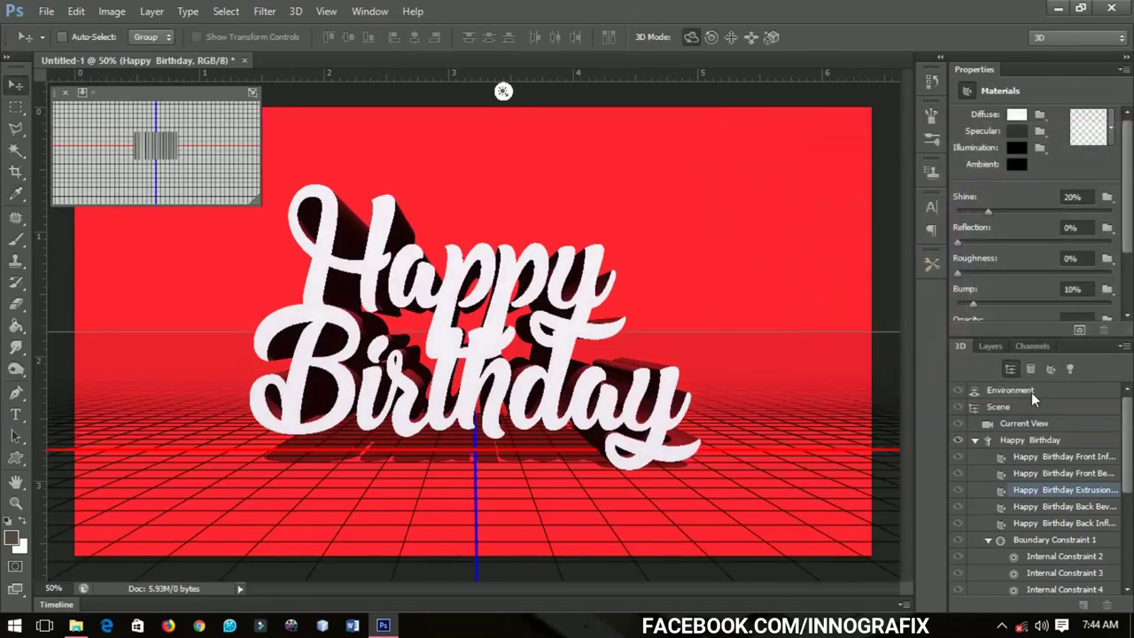
Give the Back Bevel and Back Inflation materials the same sampled red diffuse colour
left_click(1047, 506, "shift")
left_click(1016, 114)
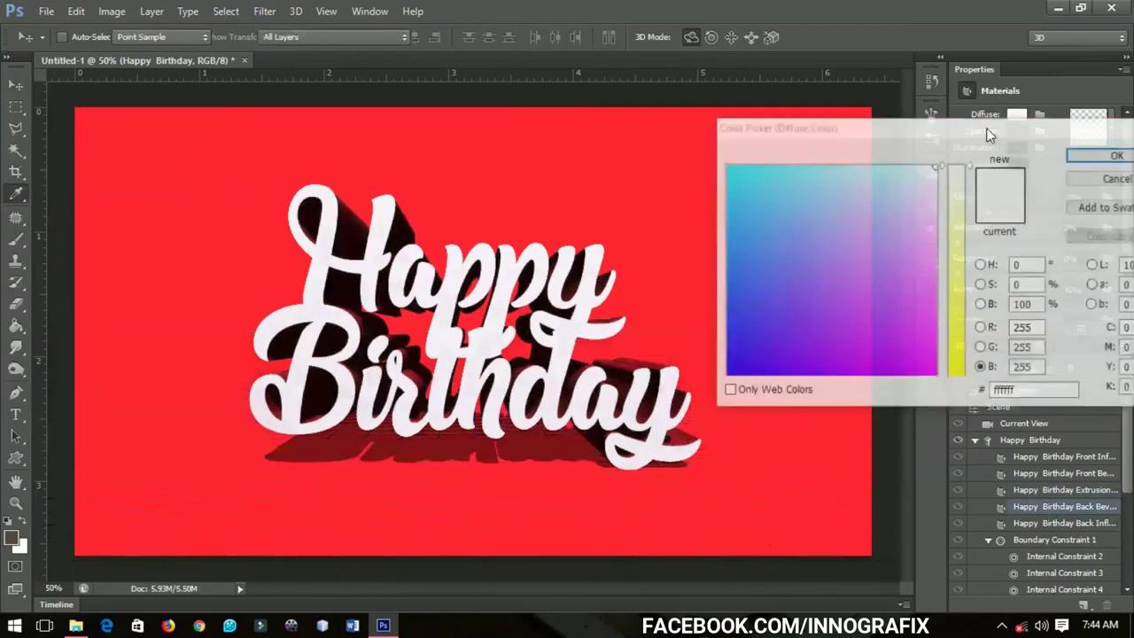
left_click(693, 174)
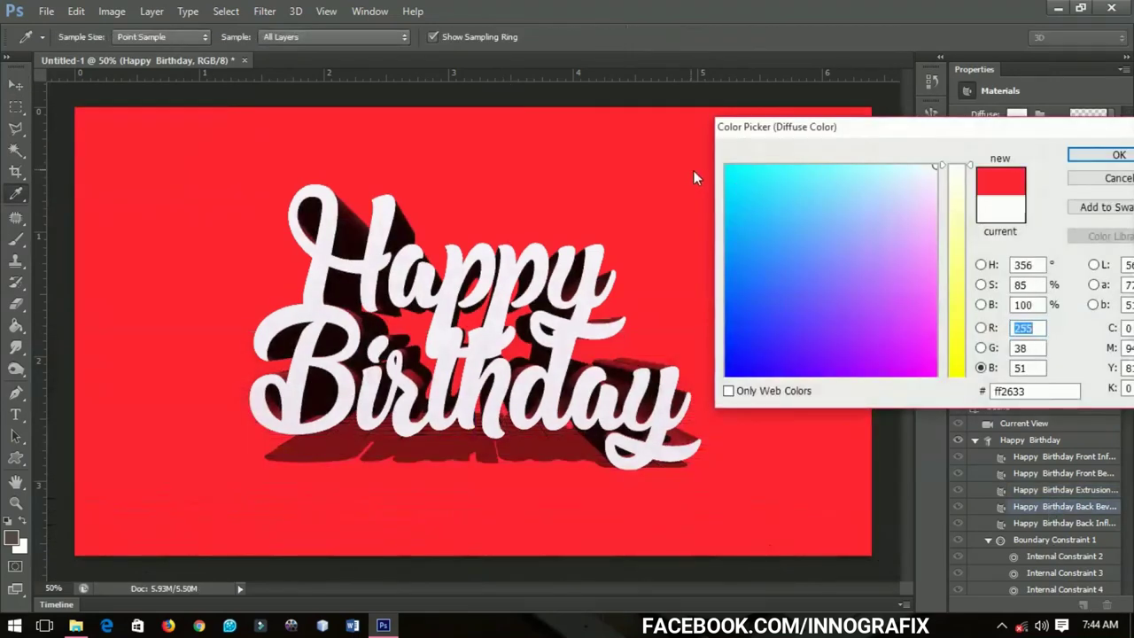
left_click(1106, 154)
left_click(1099, 178)
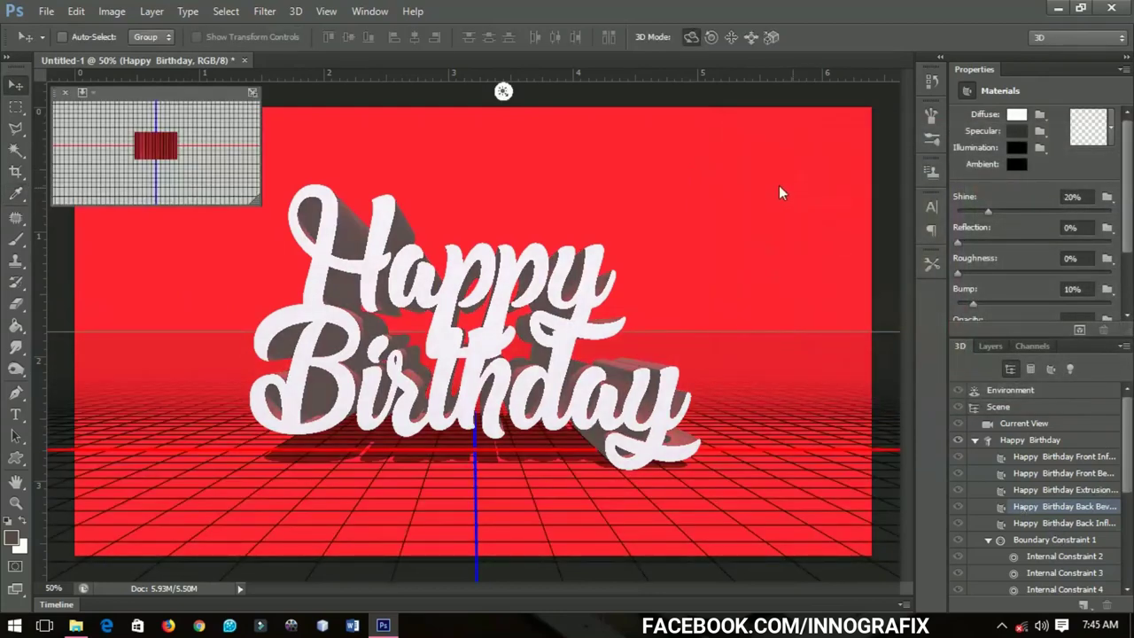
left_click(1055, 522, "ctrl")
left_click(1010, 115)
left_click(660, 194)
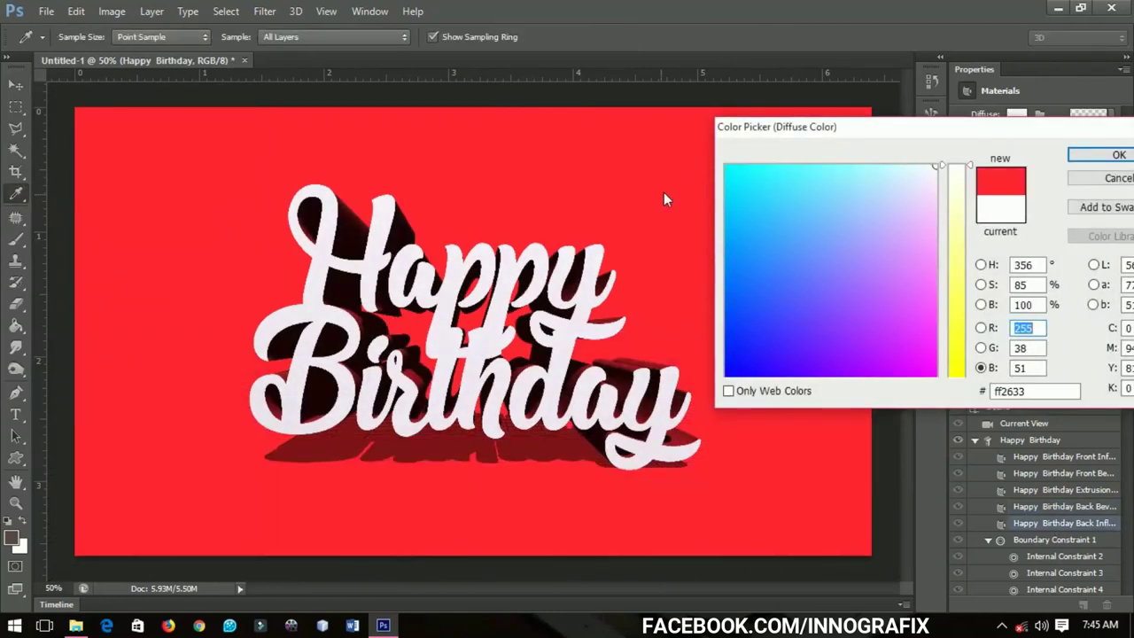
left_click(1118, 155)
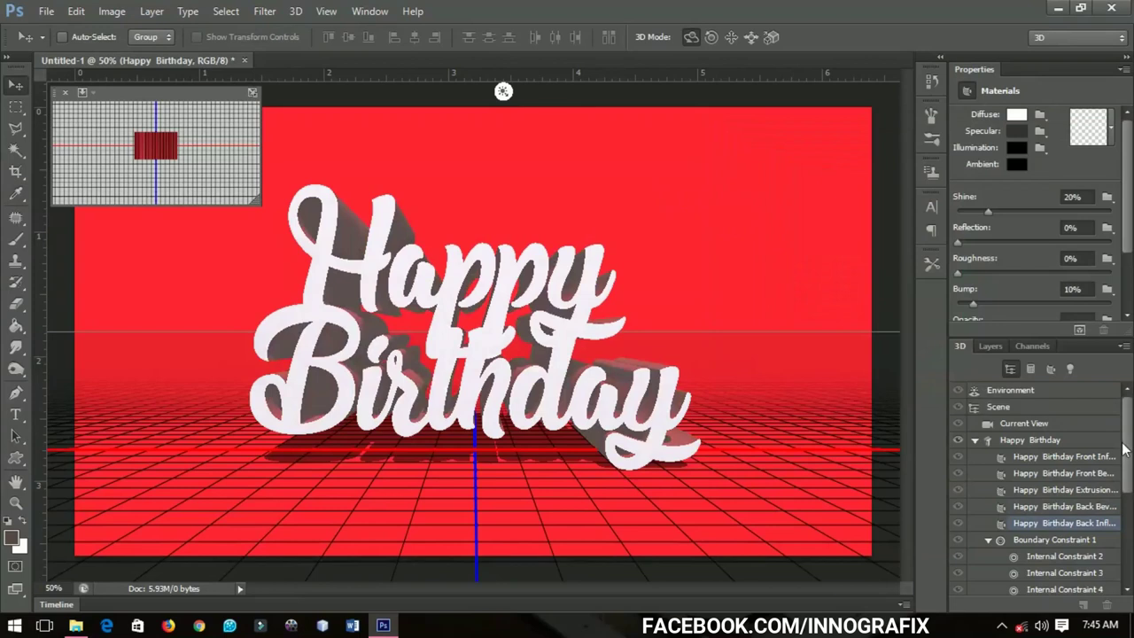
Orbit the 3D camera to a lower, angled view of the text, saved as Custom View 2
left_click(668, 226)
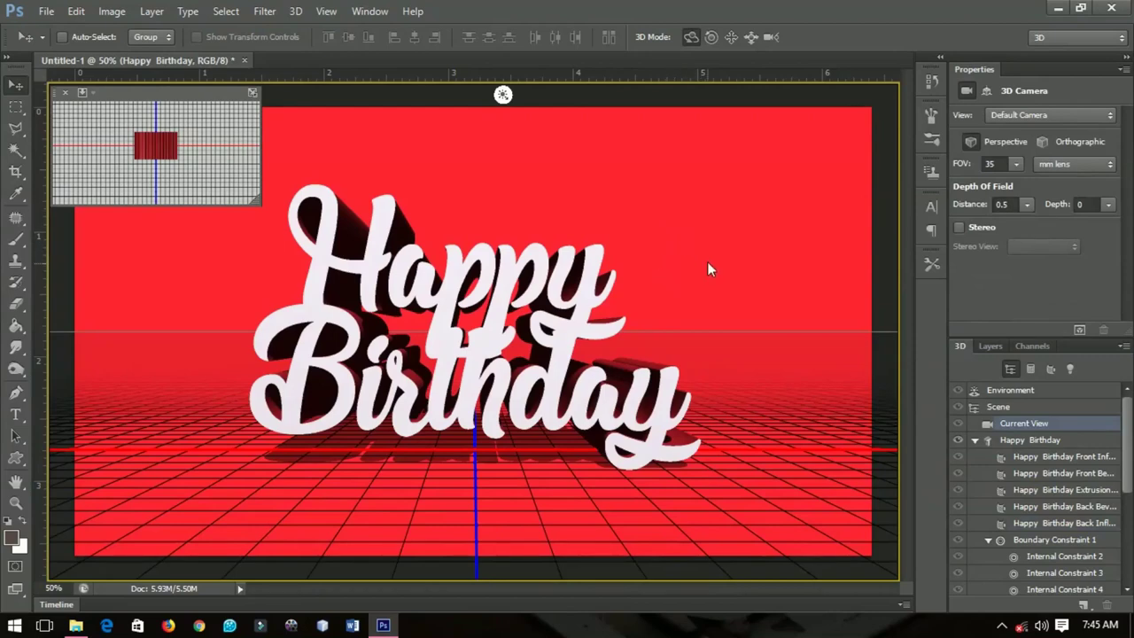
left_click_drag(707, 261, 731, 266)
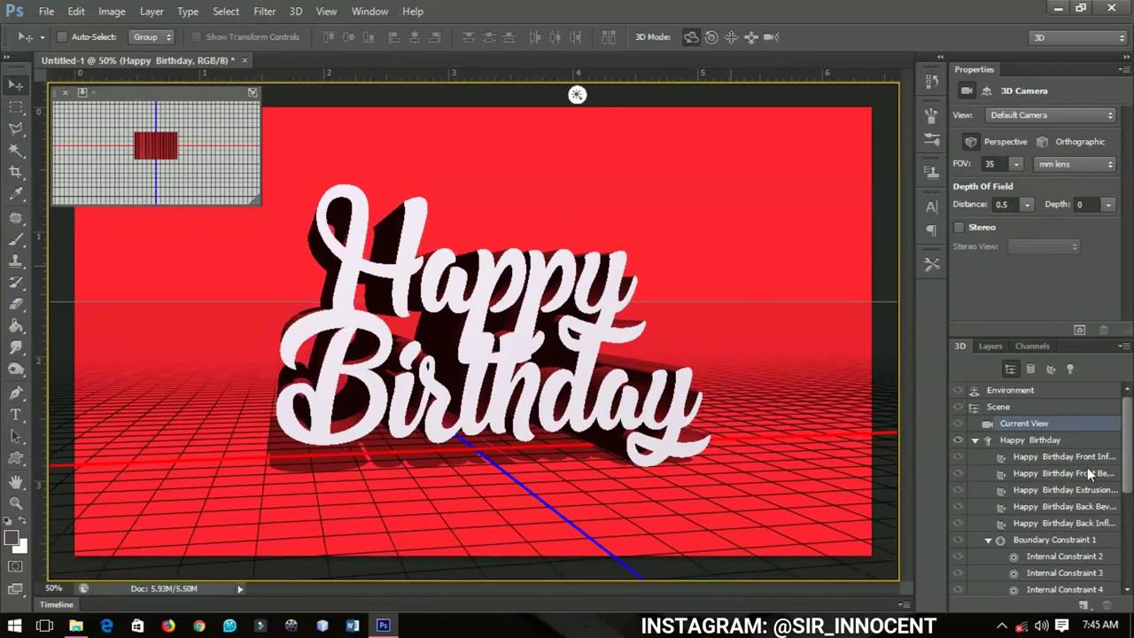
left_click(988, 346)
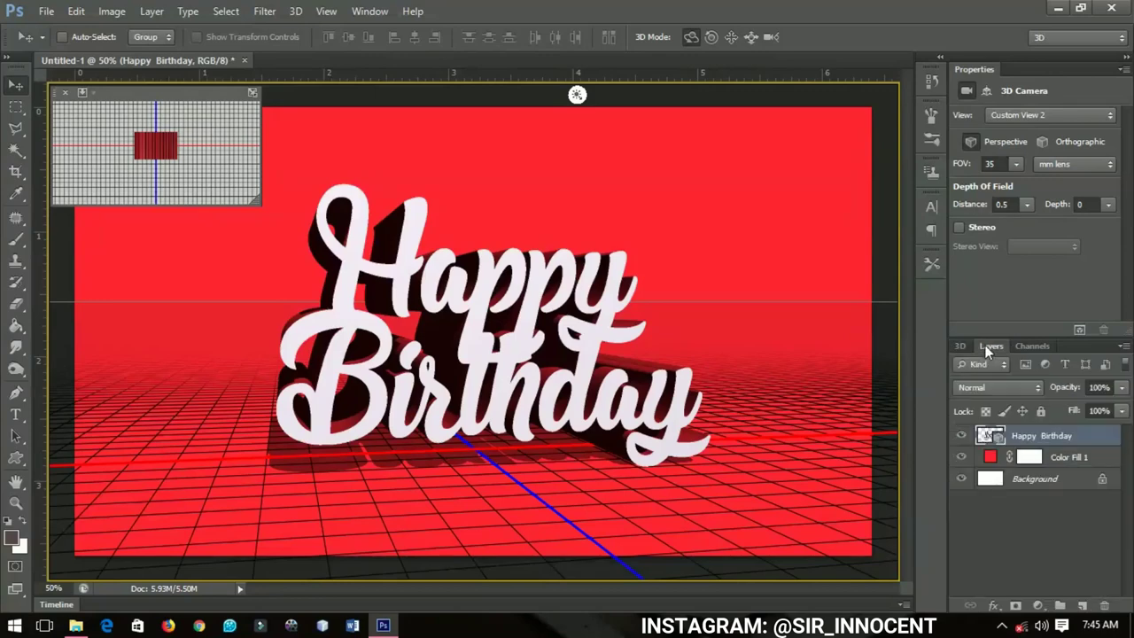
Render the Happy Birthday 3D layer at final quality
right_click(1040, 445)
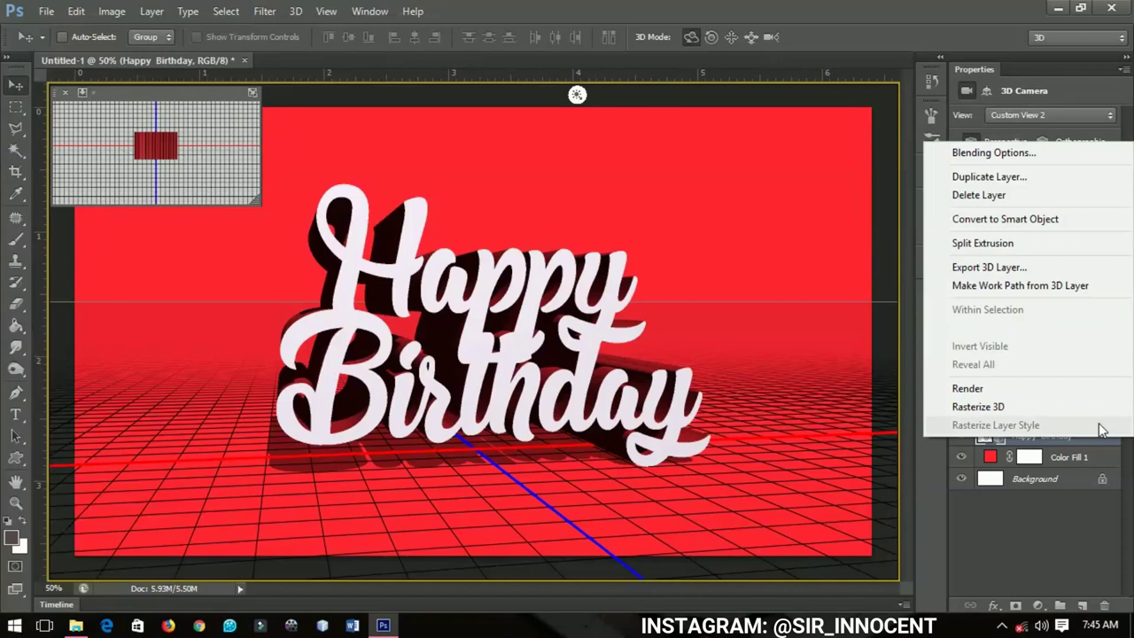
left_click(989, 395)
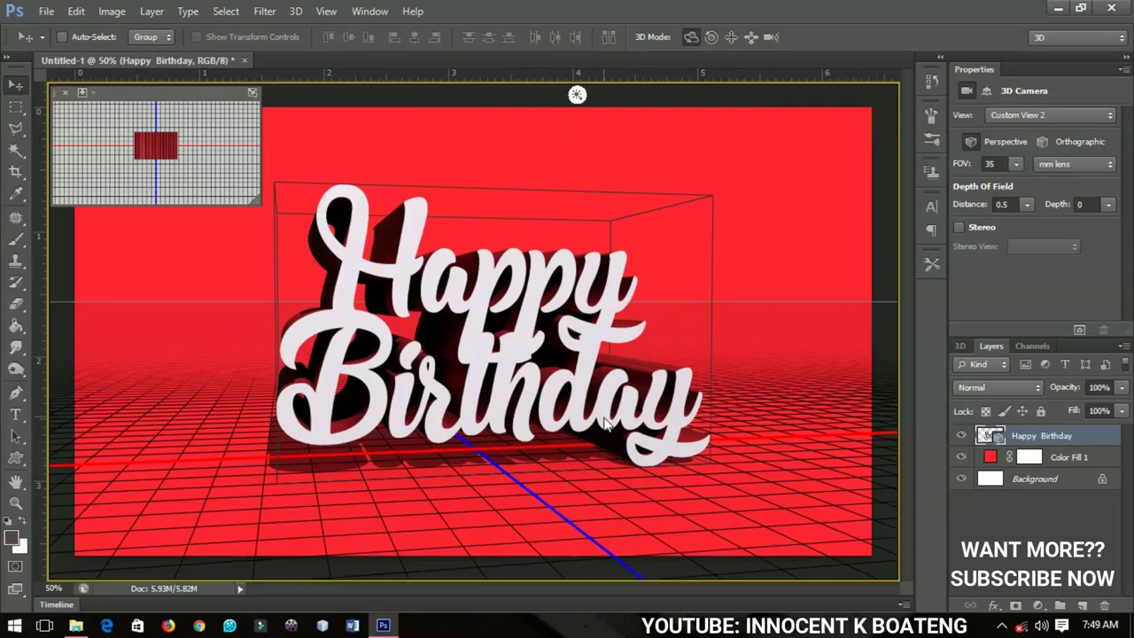
Rasterize the Happy Birthday 3D layer and toggle its visibility to compare with the background
right_click(1064, 438)
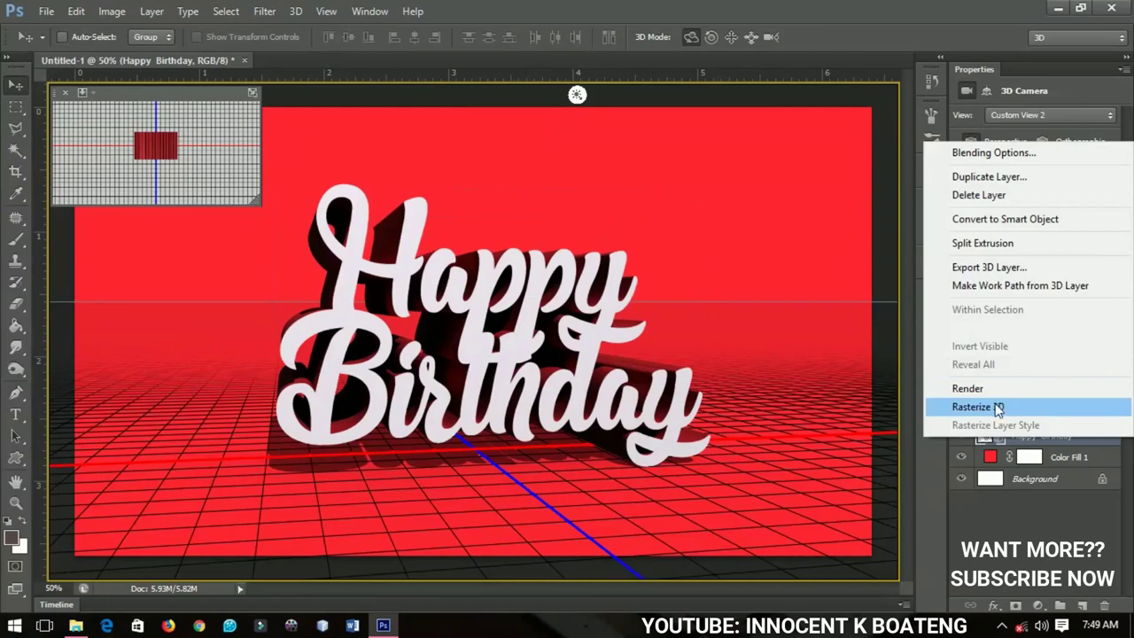
left_click(997, 409)
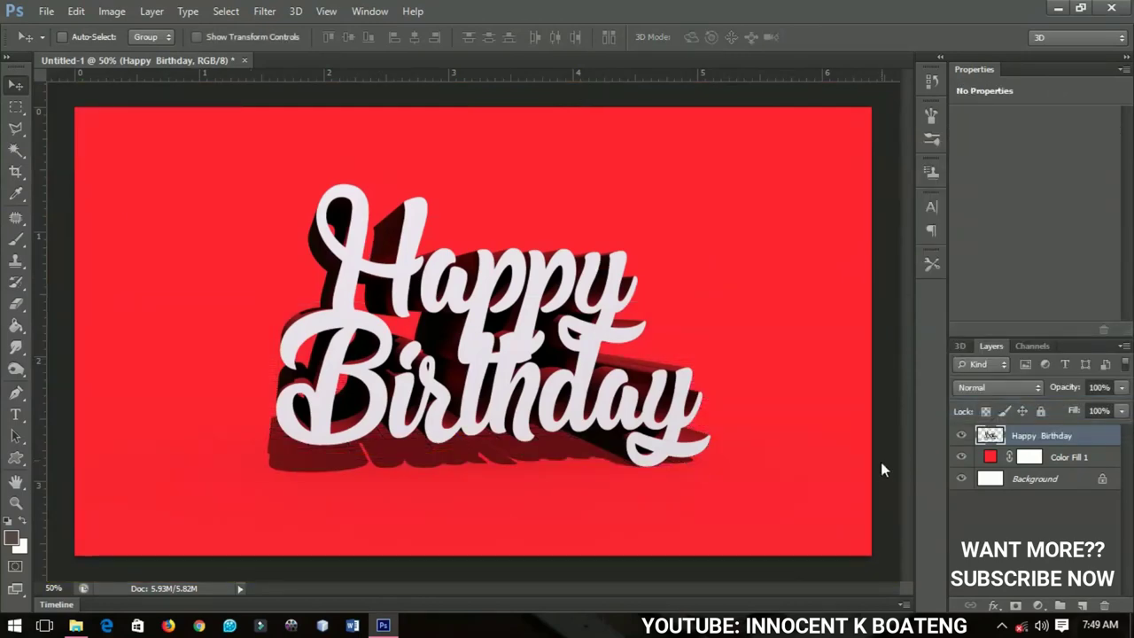
left_click(961, 438)
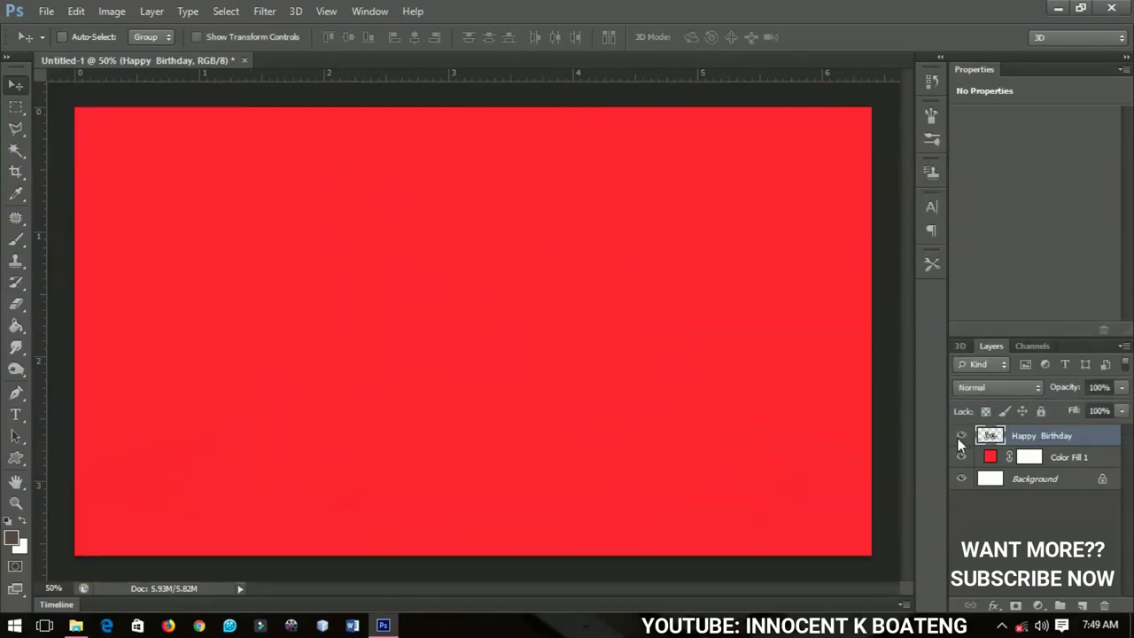
left_click(961, 438)
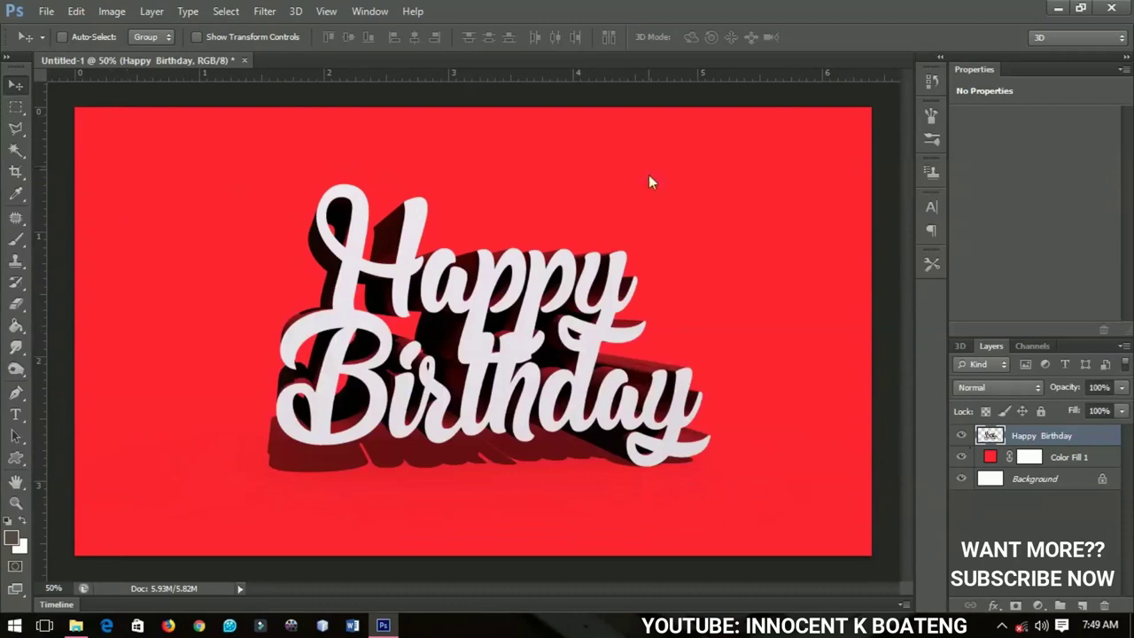